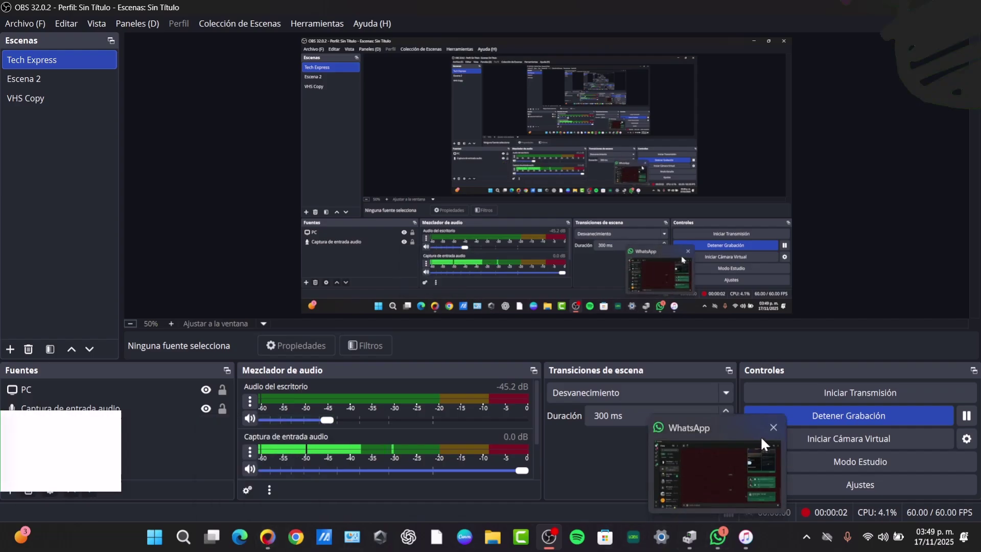
Step: Dismiss the WhatsApp message preview and close the iTunes window, leaving OBS in front
left_click(773, 427)
left_click(746, 536)
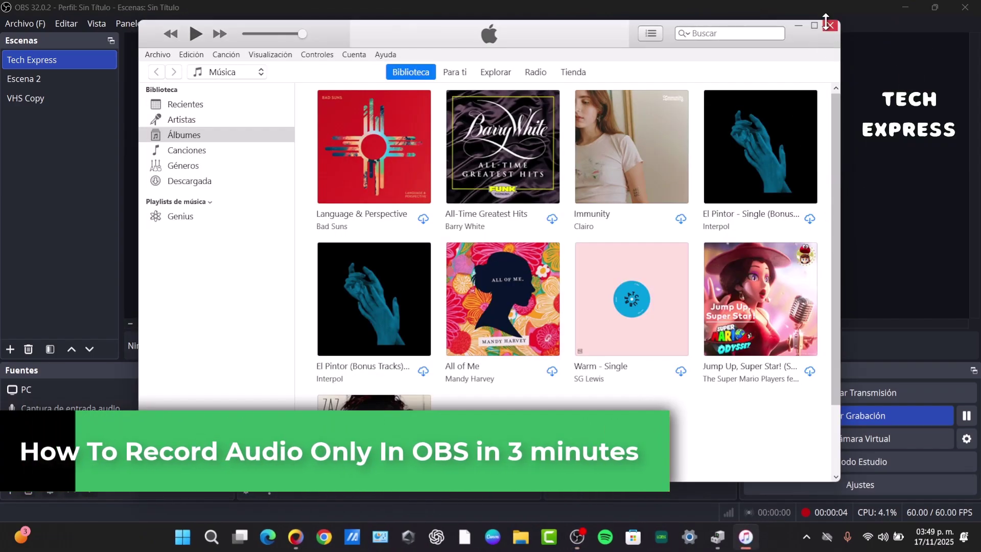
left_click(829, 25)
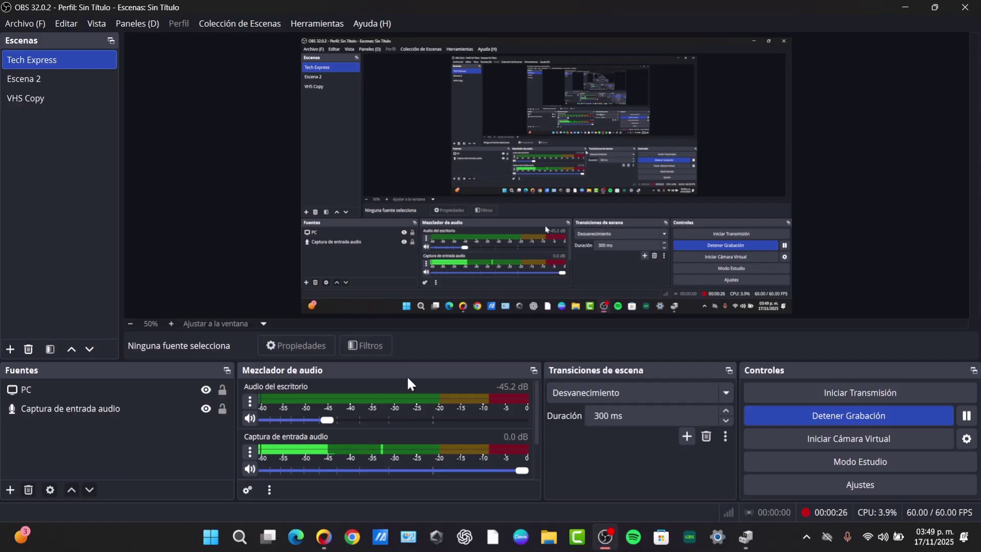
left_click(9, 492)
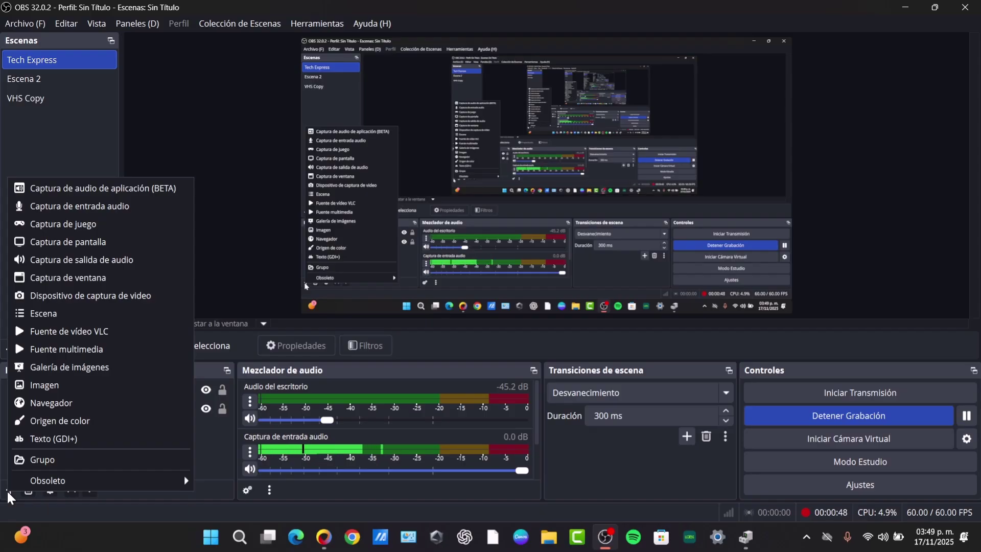
left_click(202, 451)
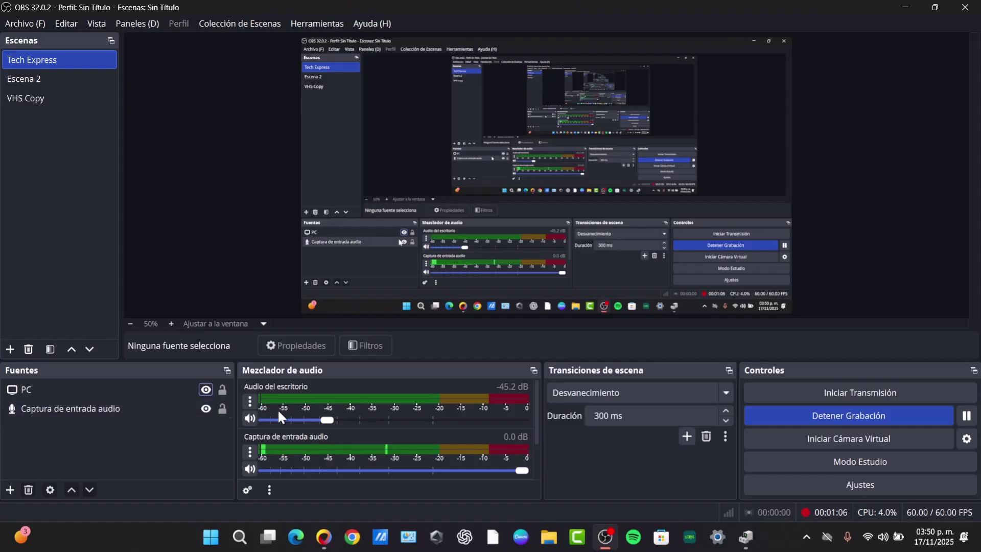
Step: Scroll the Mezclador de audio panel down to reveal the Mic/Aux channel
left_click_drag(535, 409, 535, 419)
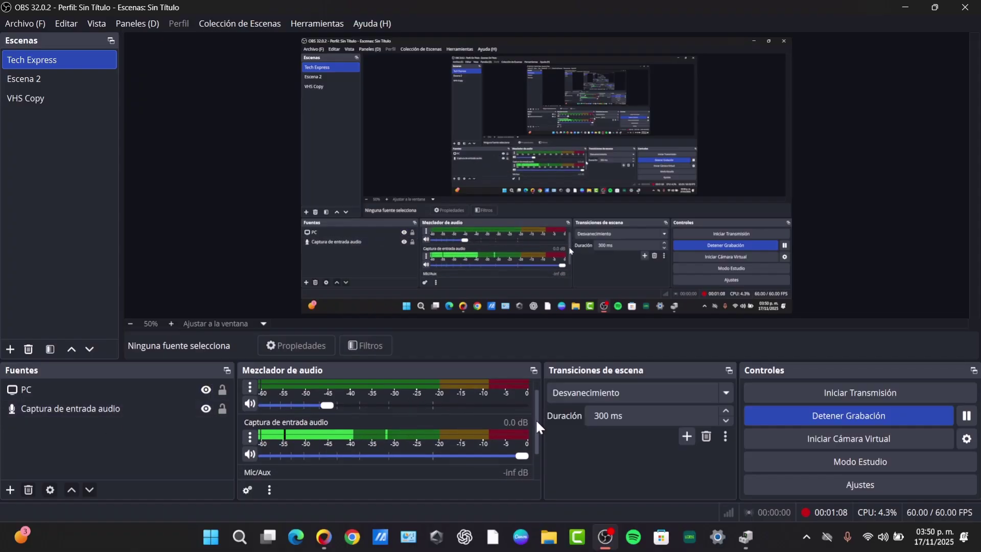
scroll(536, 418, "up", 1)
scroll(537, 420, "down", 1)
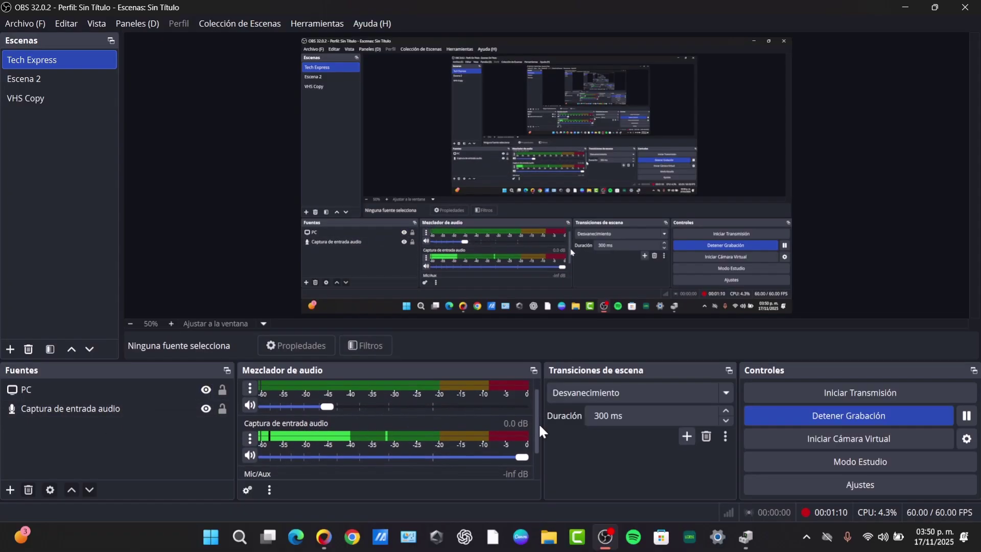
scroll(539, 426, "down", 1)
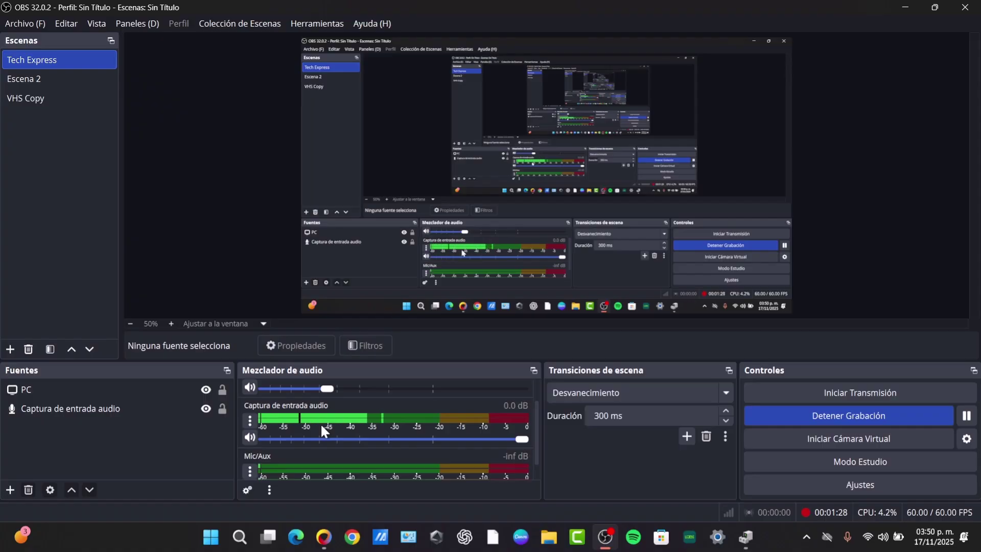
Step: Open Archivo > Ajustes on the Salida page and scroll to the Grabación recording options
left_click(30, 22)
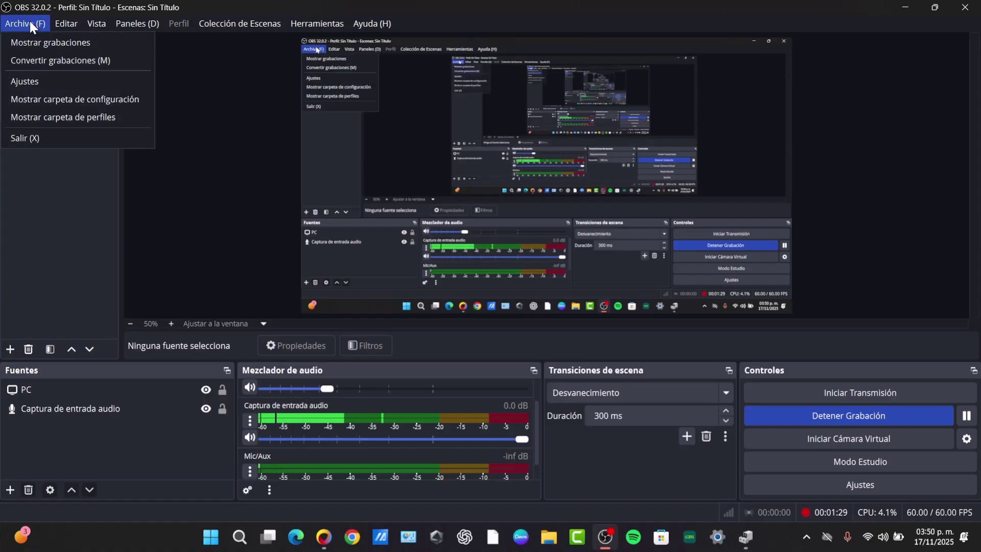
left_click(54, 79)
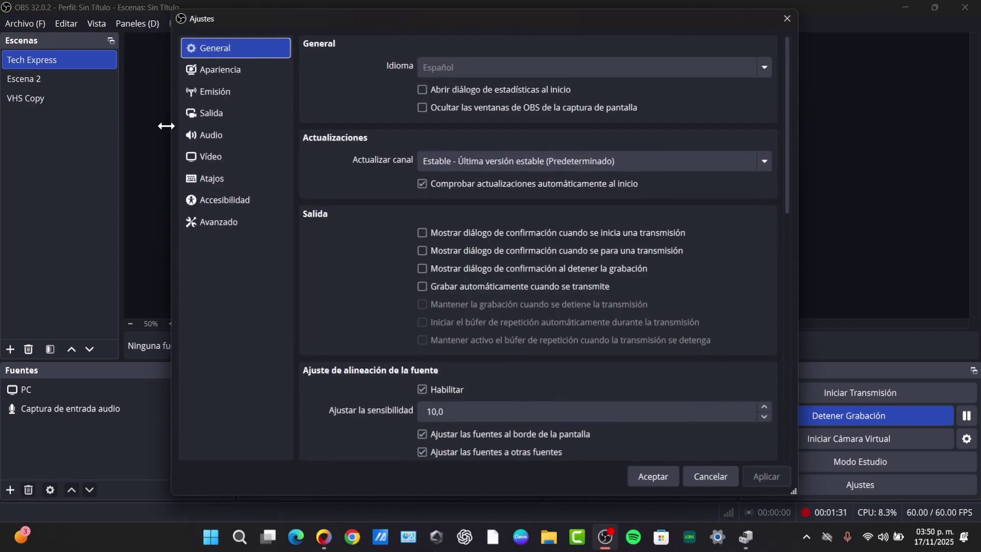
left_click(231, 116)
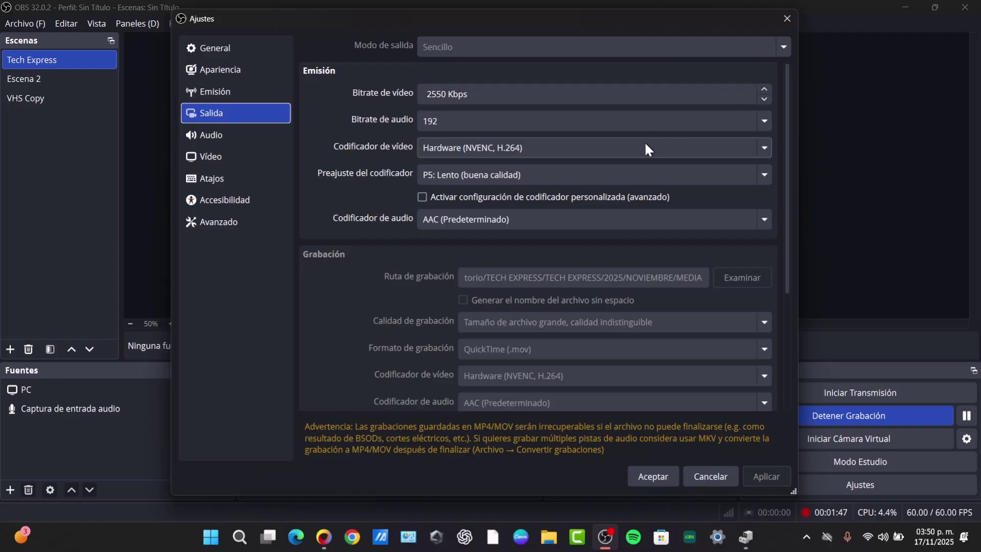
scroll(430, 289, "down", 3)
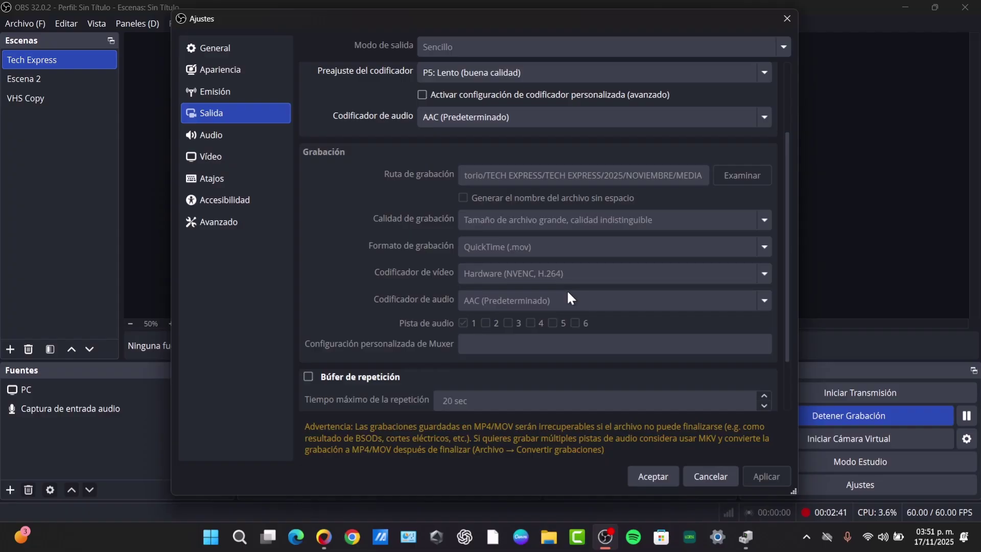
Step: Review the global audio devices on the Audio page, then close Ajustes with Aceptar
left_click(232, 134)
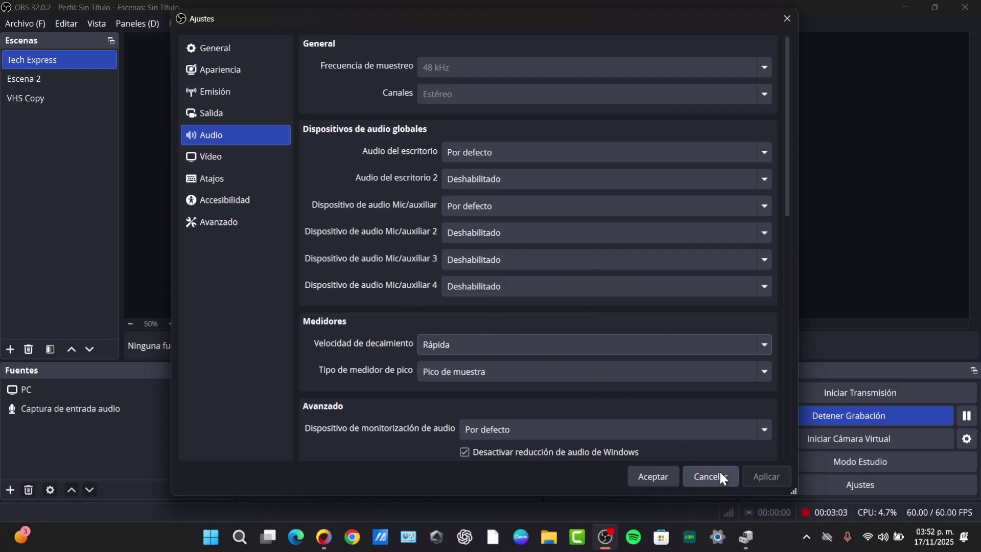
left_click(667, 477)
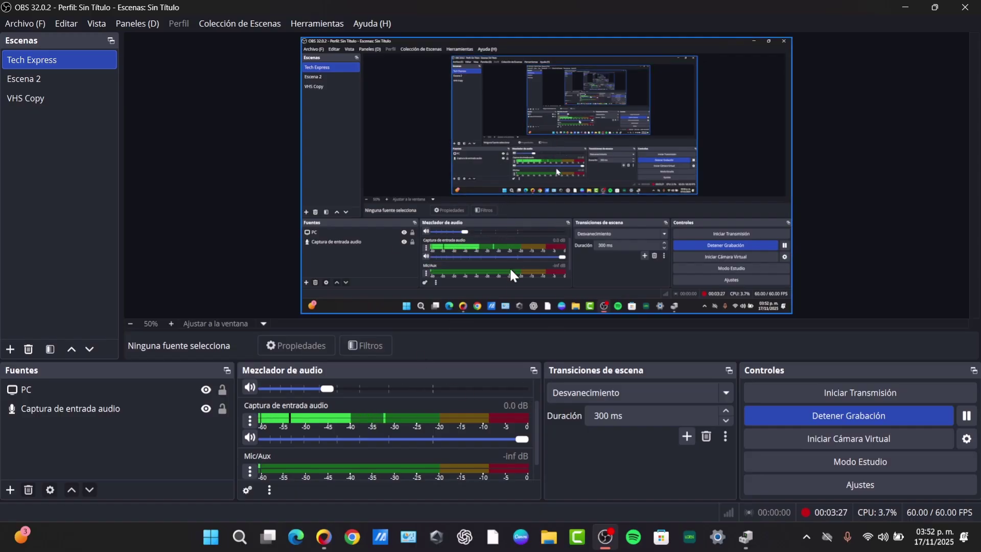
Step: Launch CapCut through Windows search and drag its 'Prueba del entorno' window aside
left_click(241, 536)
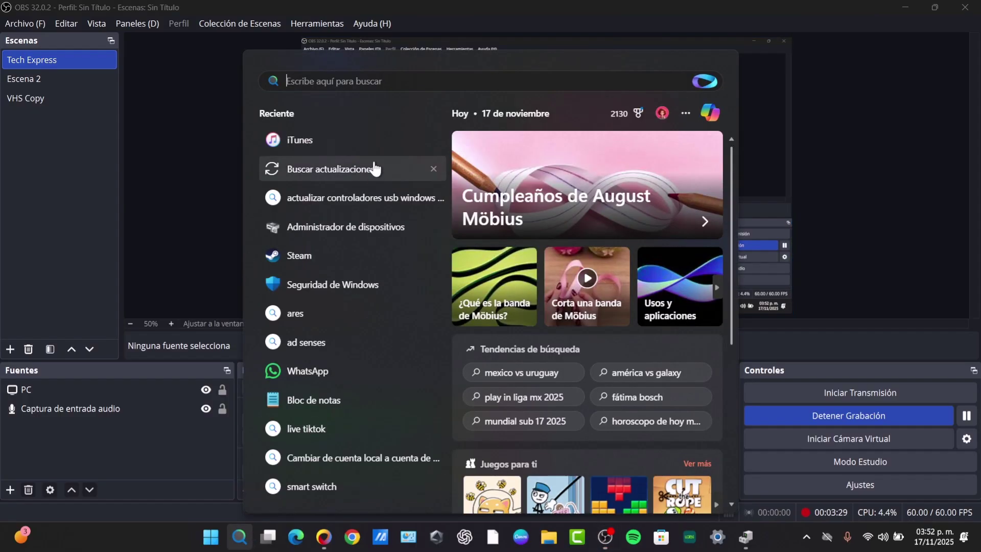
type("capcut")
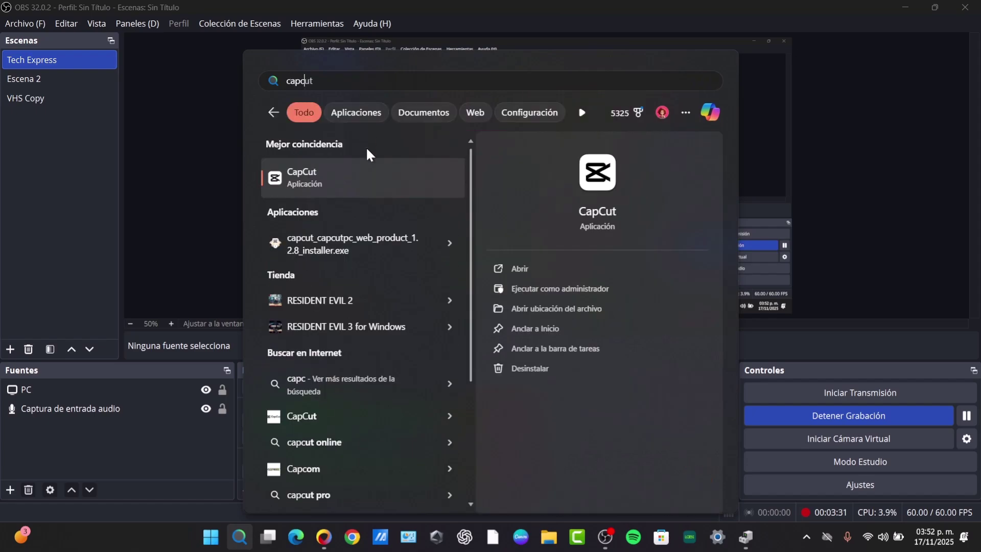
left_click(363, 187)
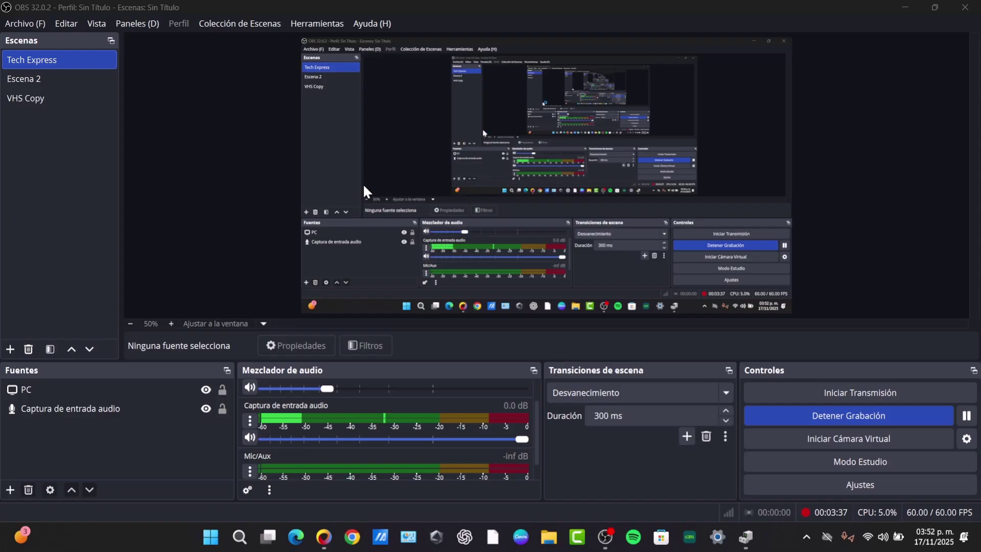
mouse_move(725, 521)
left_click(728, 498)
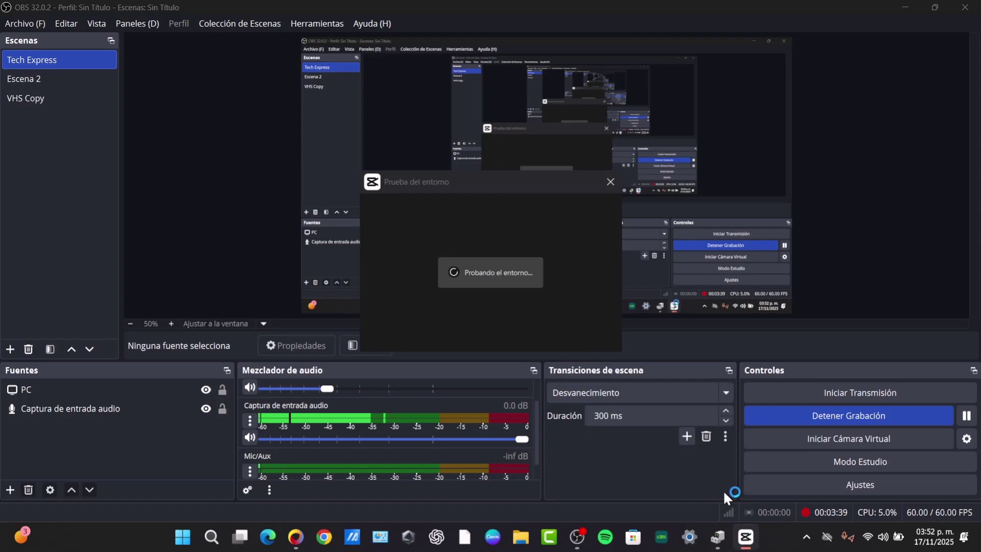
left_click_drag(488, 184, 521, 97)
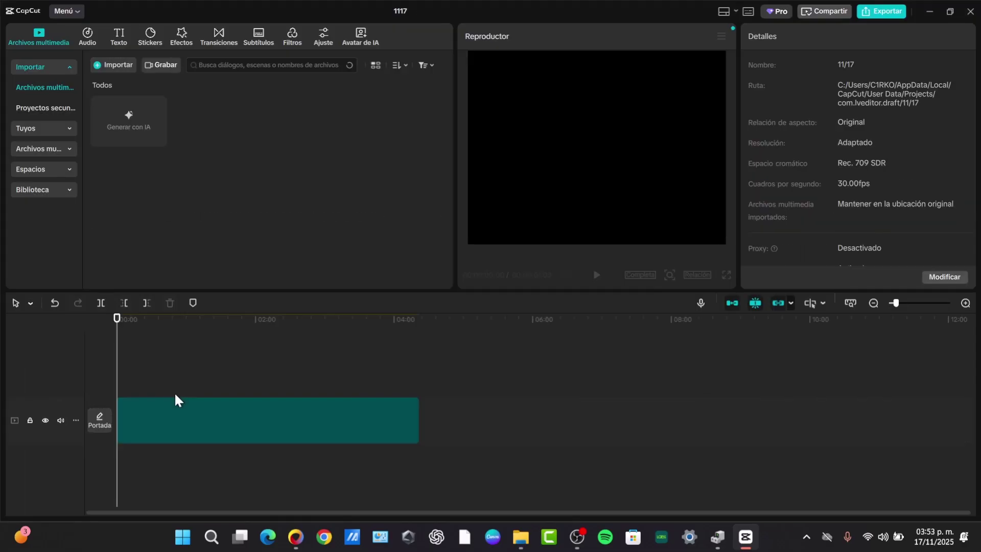
Step: Apply Separar audio > Aislar voz to the timeline clip, then close the editor and CapCut
left_click(173, 415)
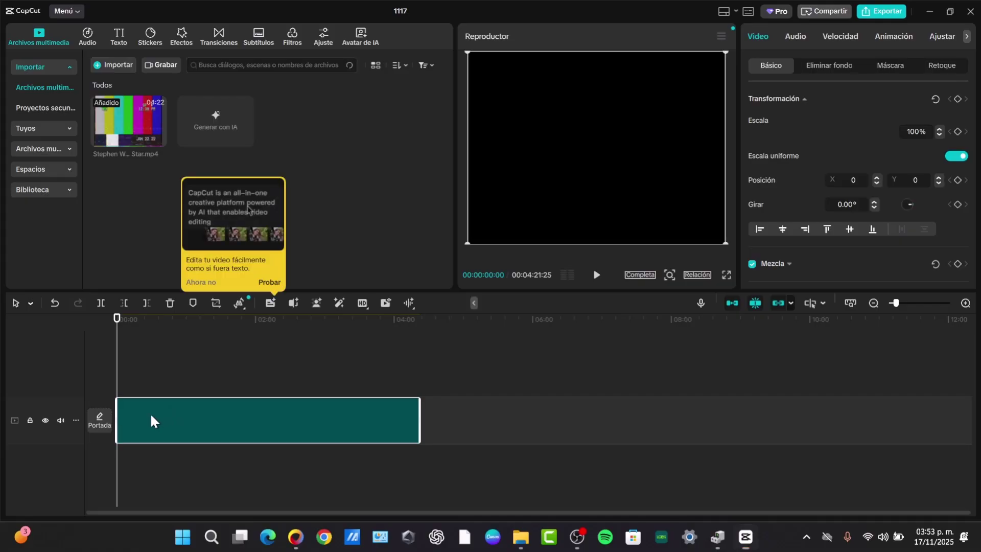
right_click(152, 416)
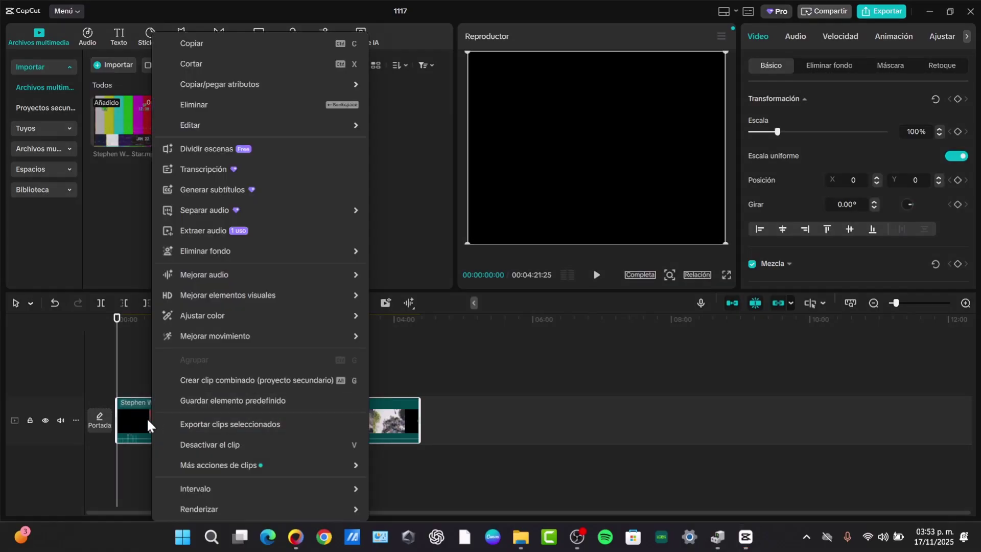
mouse_move(245, 211)
mouse_move(412, 210)
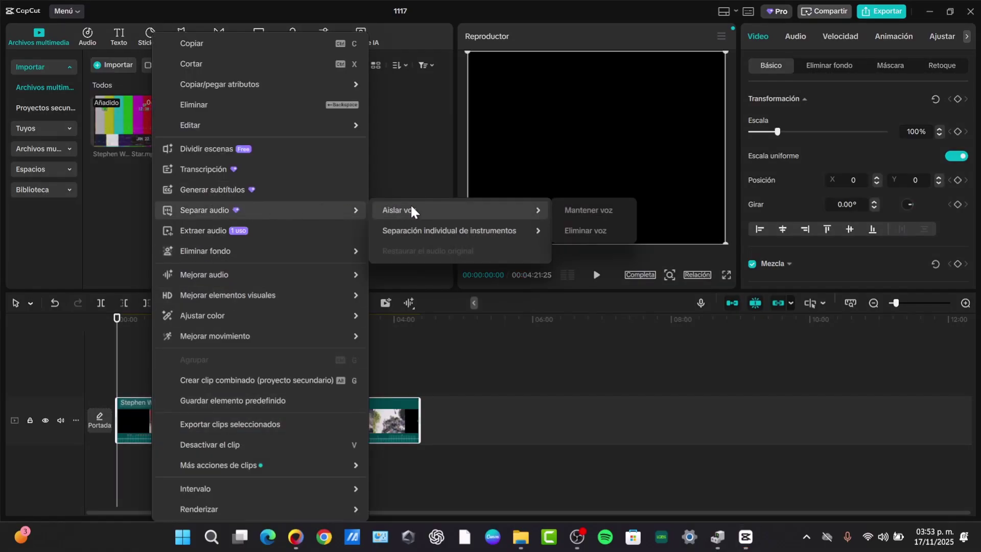
left_click(568, 210)
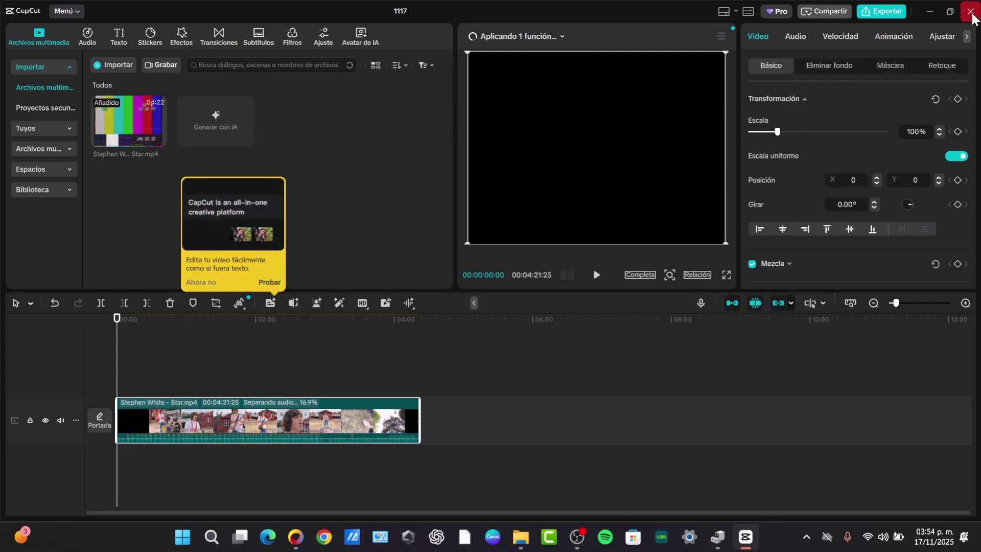
left_click(970, 19)
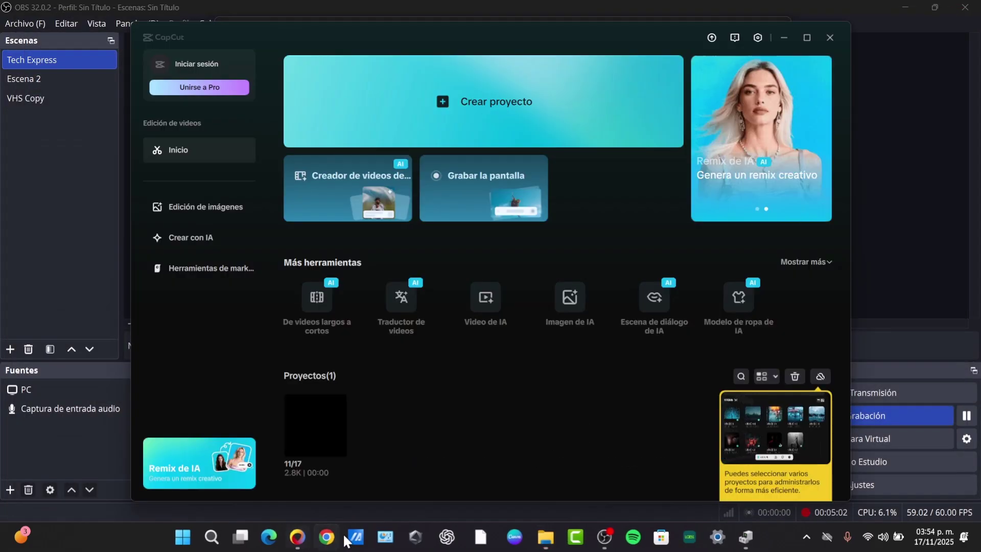
left_click(829, 37)
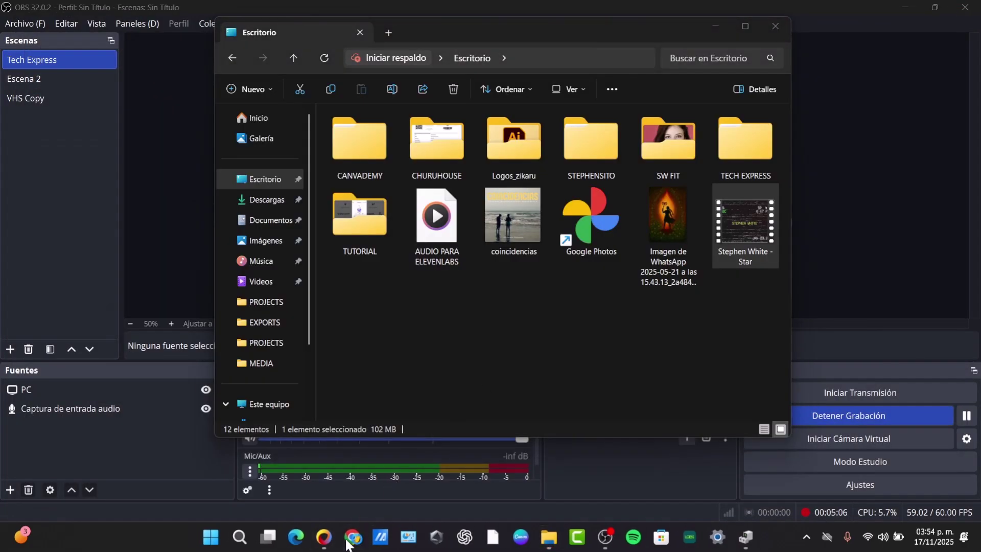
Step: Search Google in Chrome for 'video to audio converter'
left_click(352, 538)
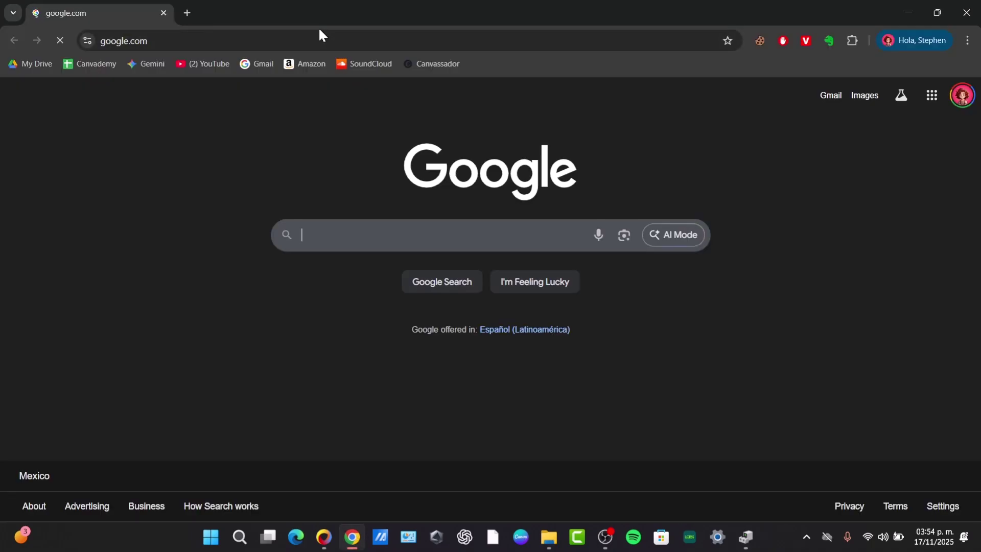
left_click(322, 37)
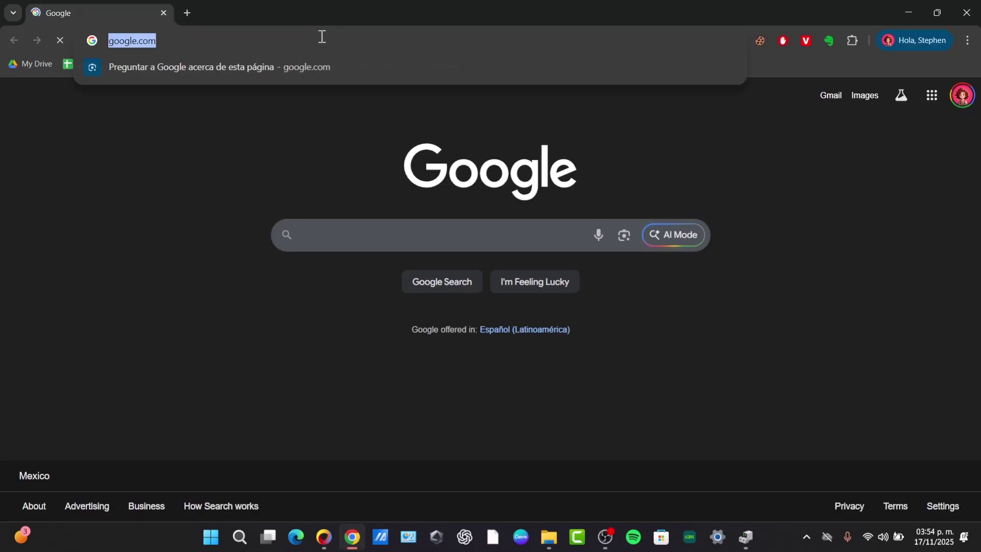
type("video to ")
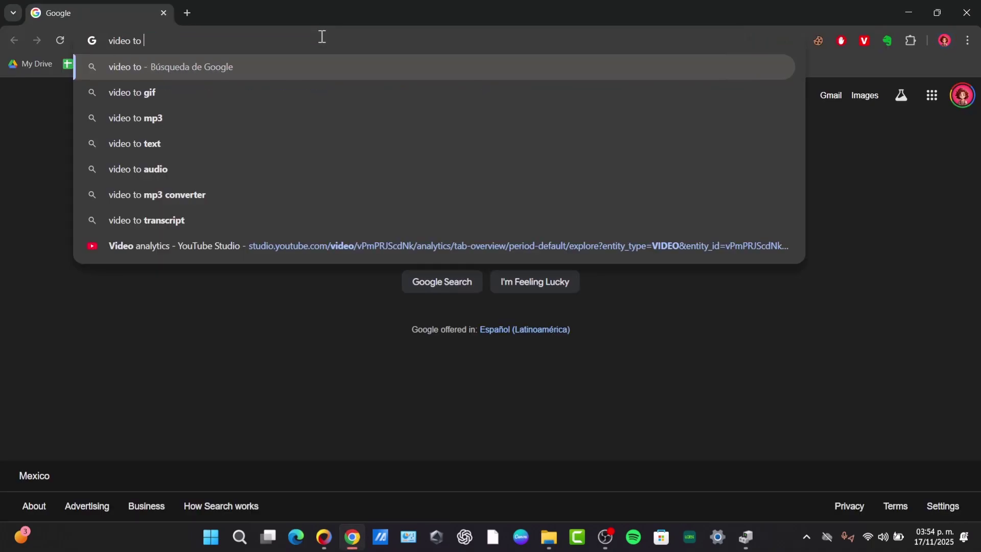
type("audio co")
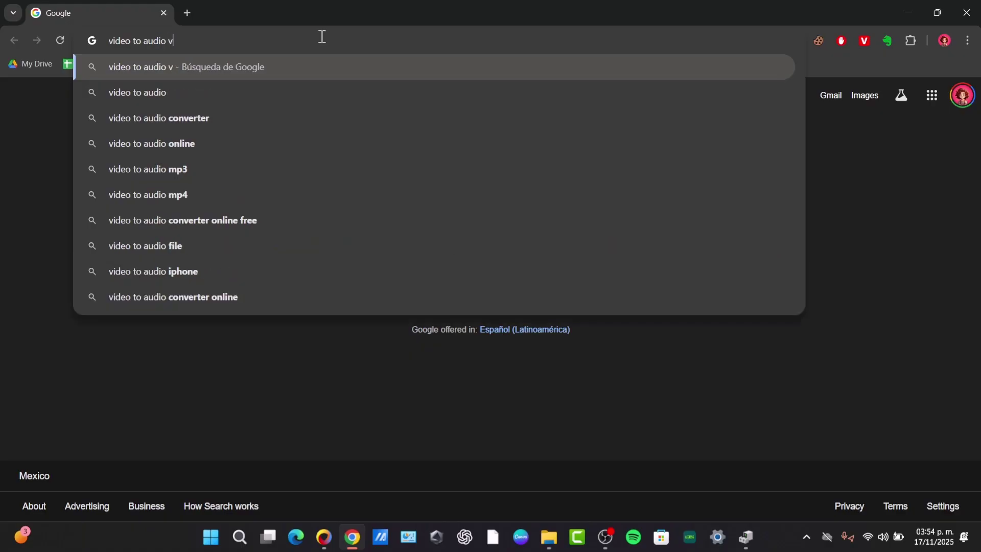
type("nverter")
key("Return")
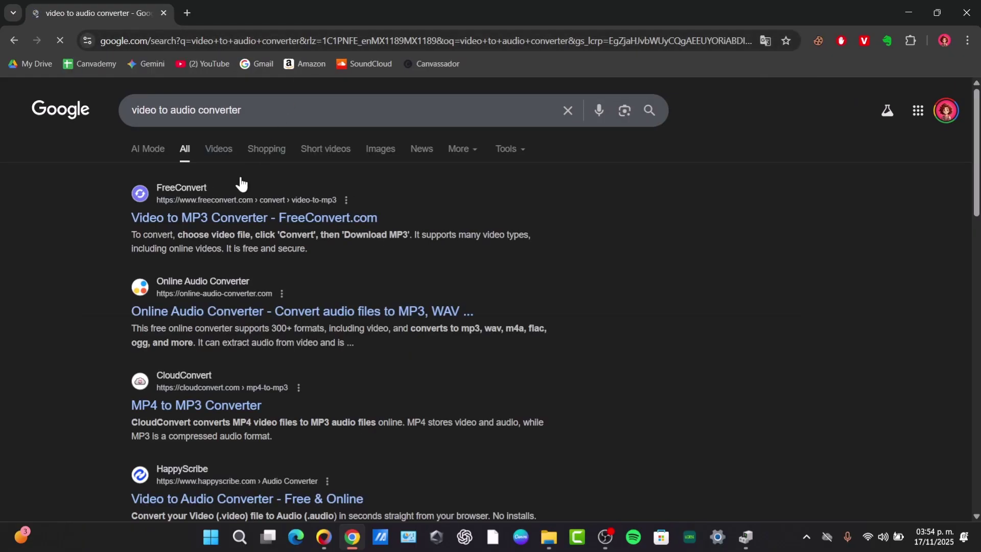
Step: Visit FreeConvert's Video to MP3 Converter, check its Choose Files options, and return to the results
left_click(252, 216)
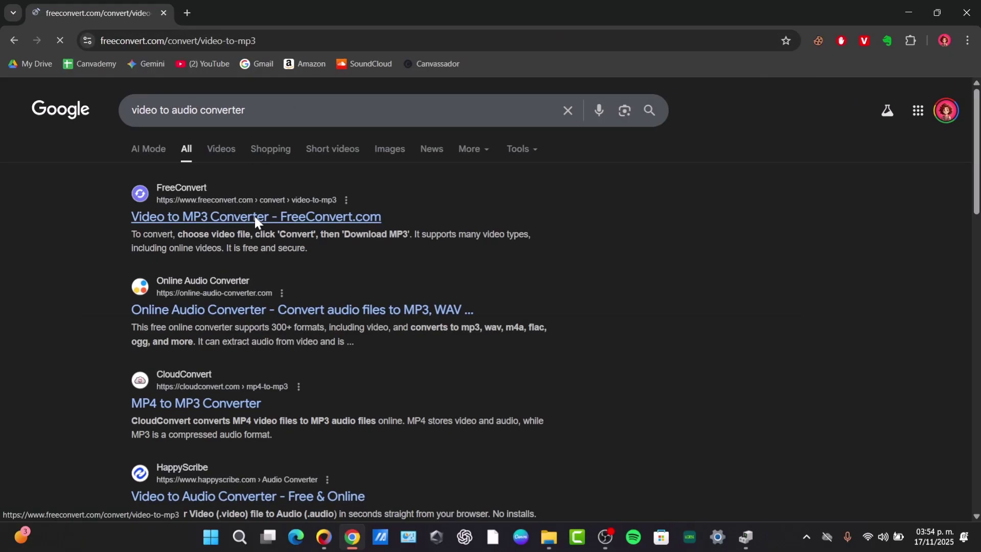
left_click(557, 388)
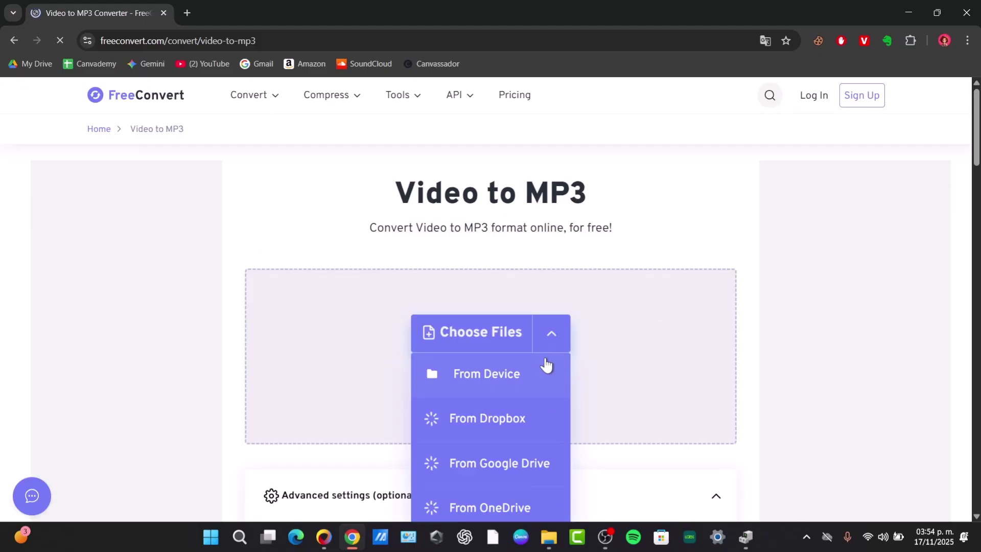
scroll(691, 359, "down", 5)
scroll(785, 342, "up", 3)
scroll(785, 341, "up", 3)
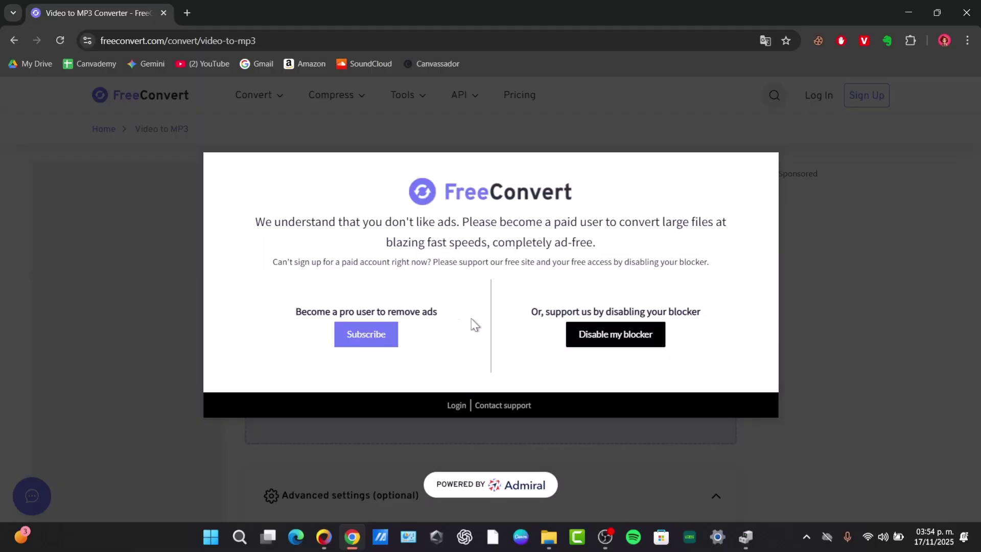
left_click(14, 40)
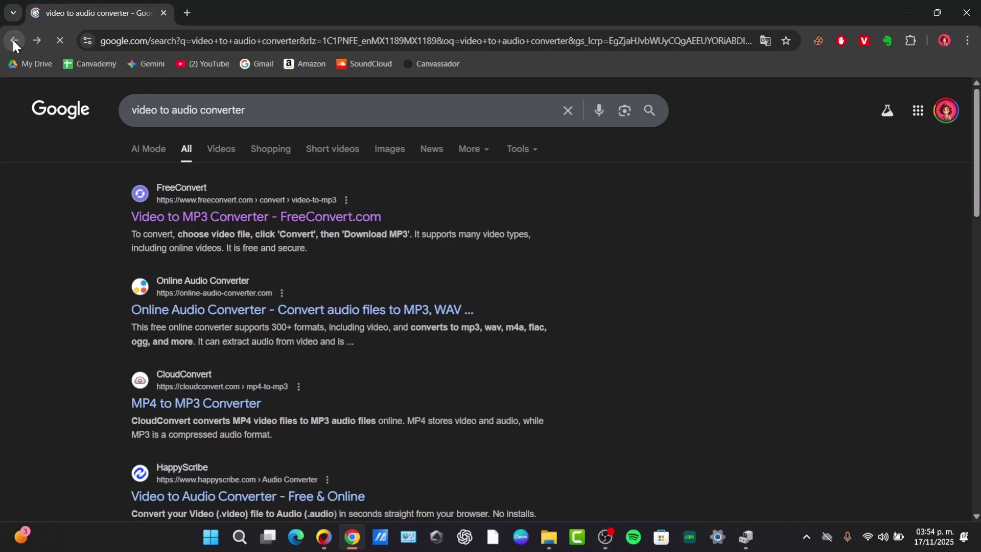
left_click(163, 13)
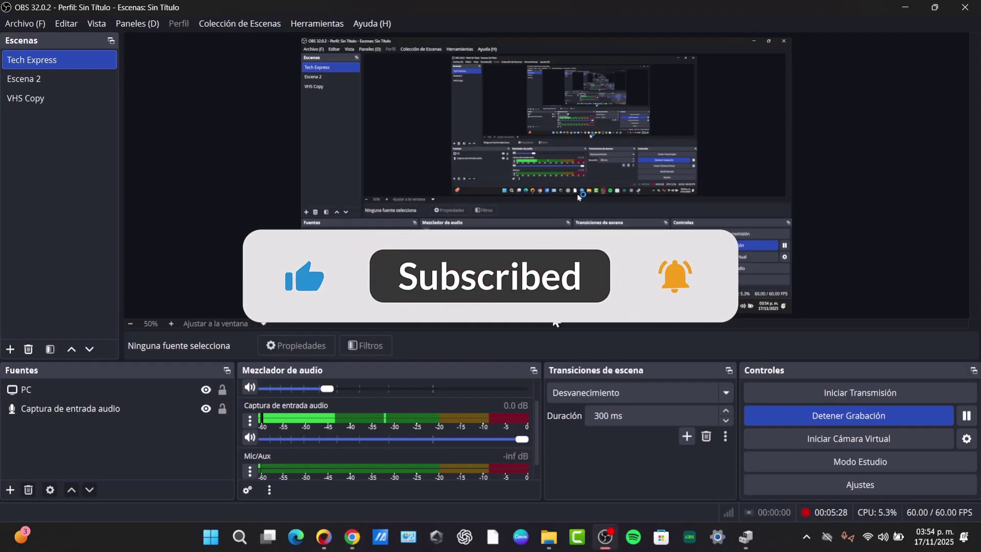